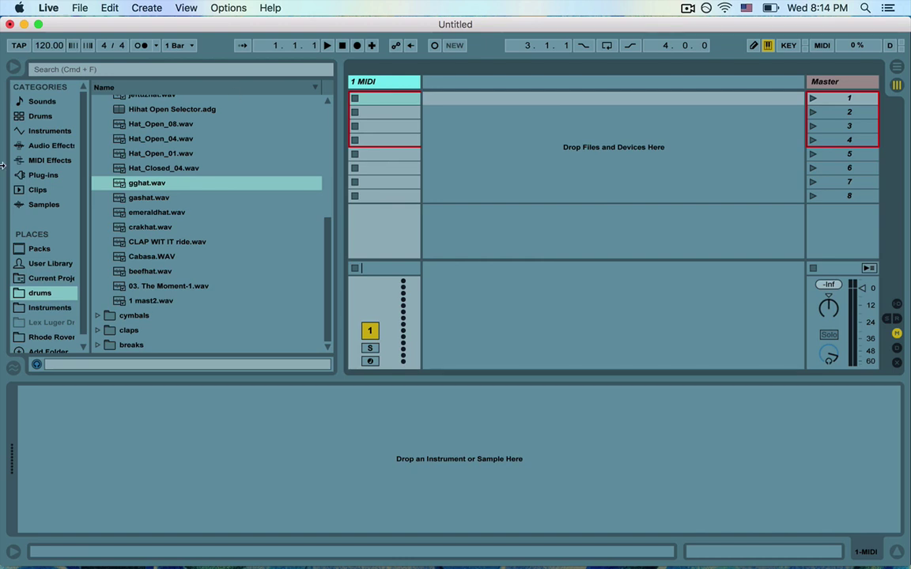
# - Load an empty Drum Rack on the MIDI track and place the hol'up-1 kick sample from the drums folder on pad C1
pyautogui.click(40, 116)
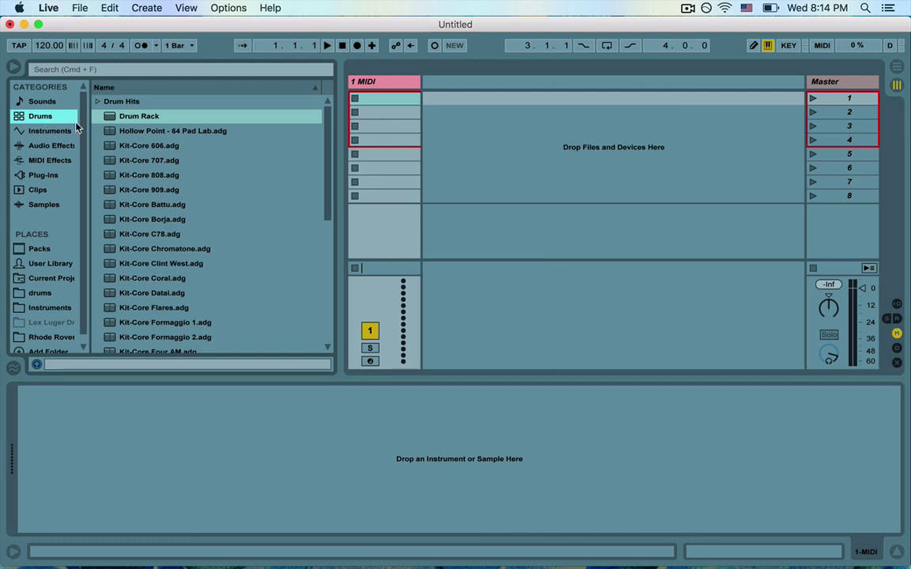
pyautogui.doubleClick(139, 117)
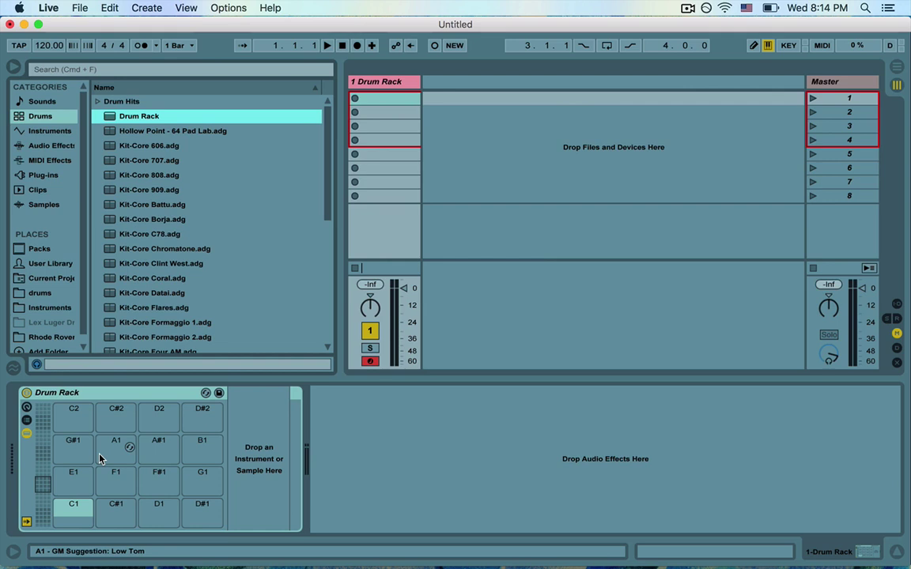
pyautogui.click(45, 293)
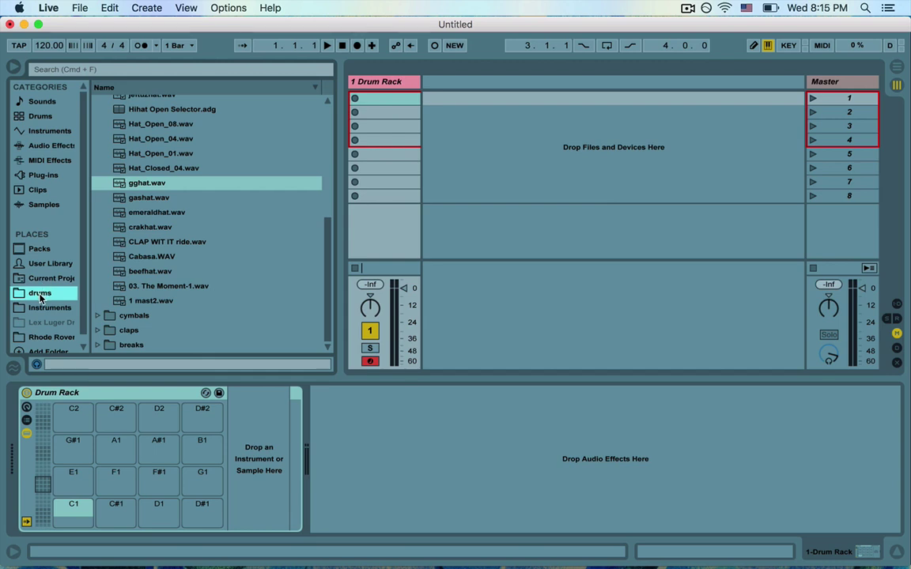
pyautogui.scroll(6, 224, 253)
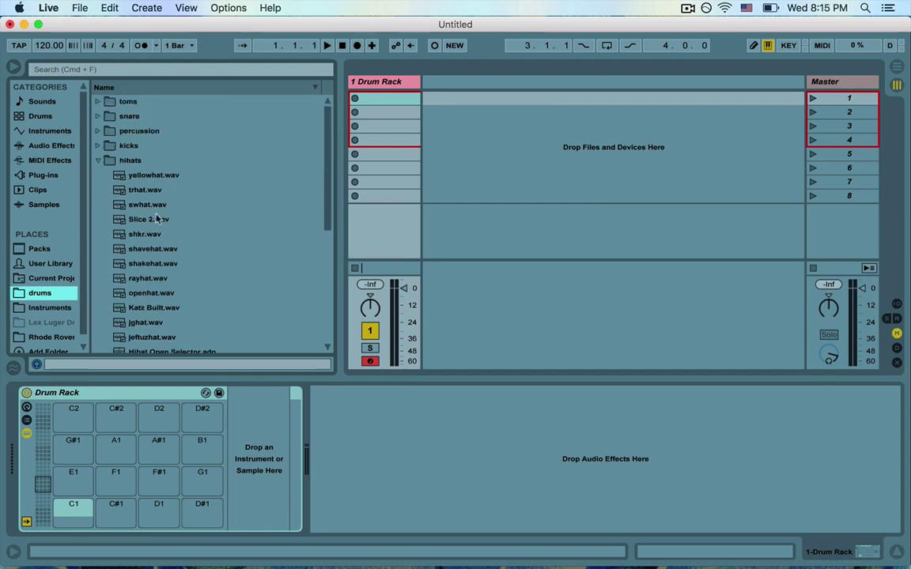
pyautogui.click(98, 160)
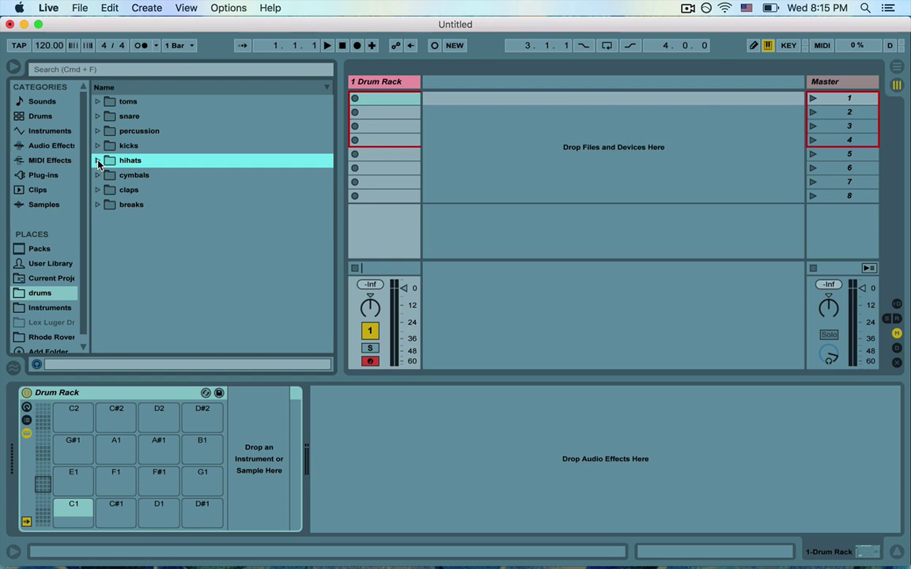
pyautogui.click(97, 145)
pyautogui.scroll(-3, 197, 272)
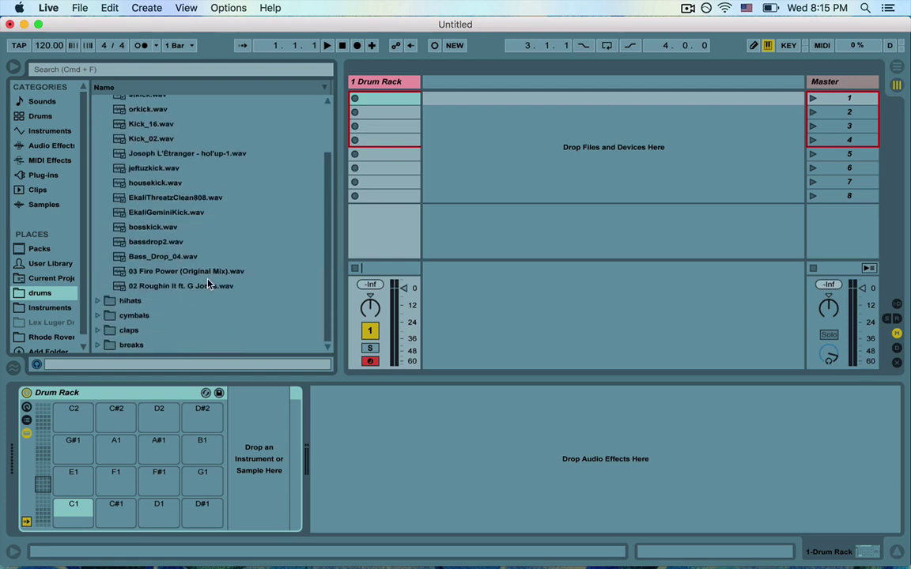
pyautogui.moveTo(142, 156); pyautogui.dragTo(87, 510)
# - Place the snare sample 03. The Moment-1.wav from the snare folder on pad C#1 of the Drum Rack
pyautogui.scroll(2, 114, 219)
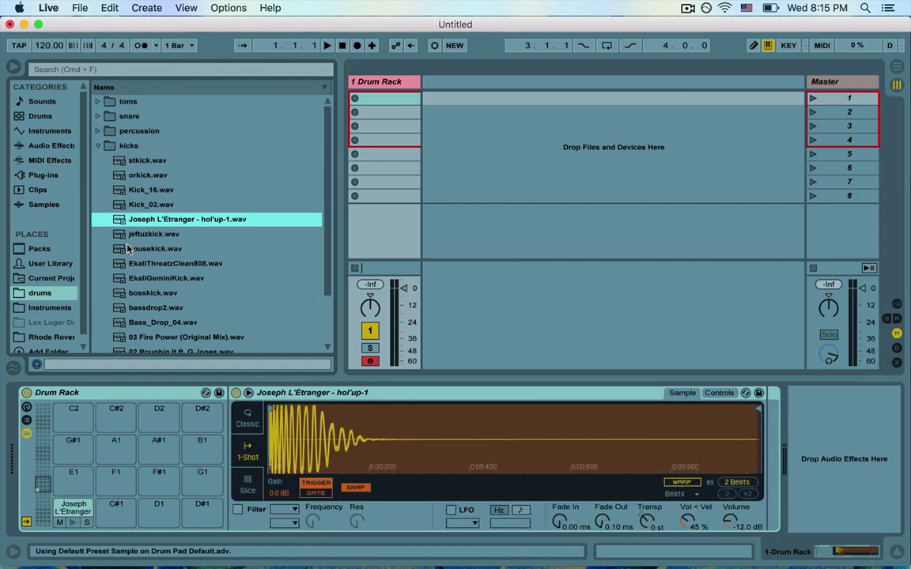
pyautogui.click(97, 146)
pyautogui.click(97, 116)
pyautogui.scroll(-5, 183, 208)
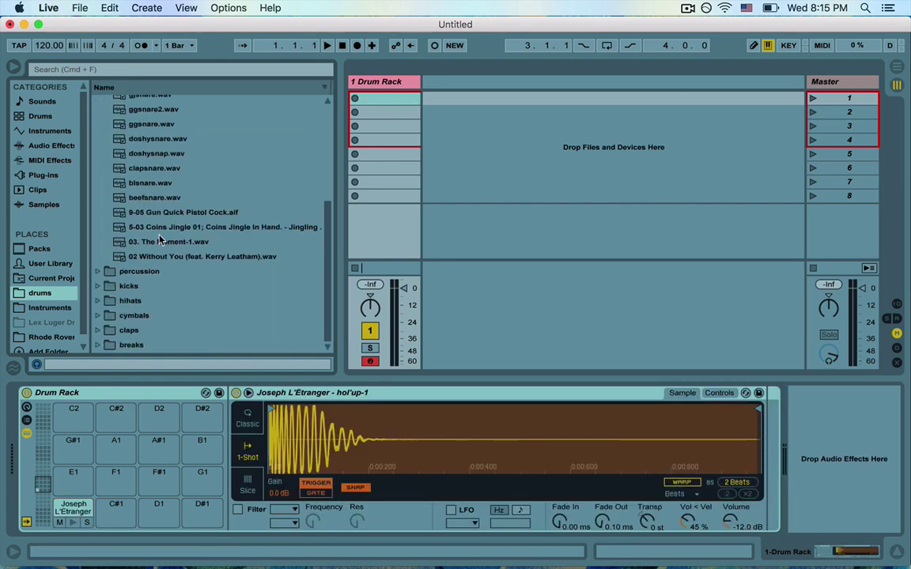
pyautogui.moveTo(134, 239); pyautogui.dragTo(116, 507)
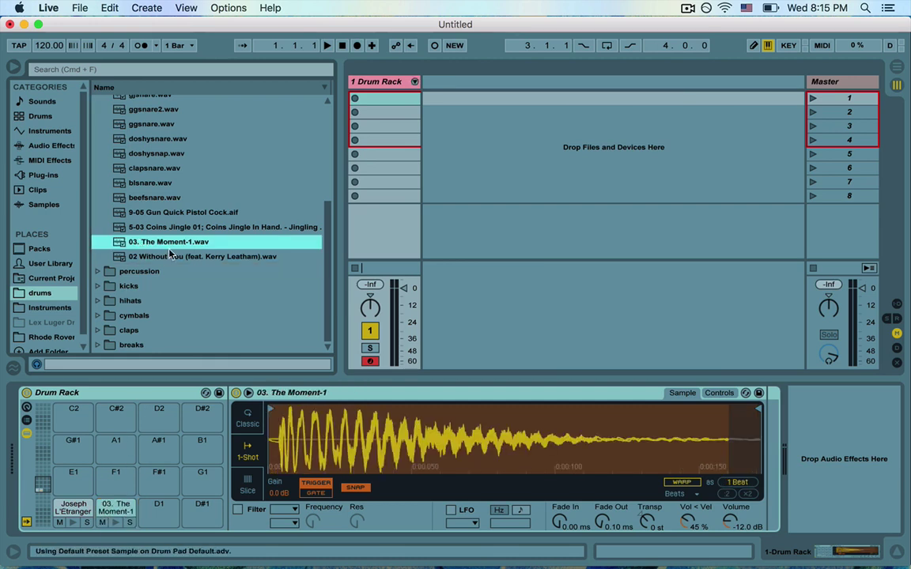
# - Place the hi-hat sample gghat.wav on pad D1 and create an empty MIDI clip in the Drum Rack track's first slot
pyautogui.click(97, 300)
pyautogui.scroll(-4, 208, 193)
pyautogui.scroll(-3, 208, 196)
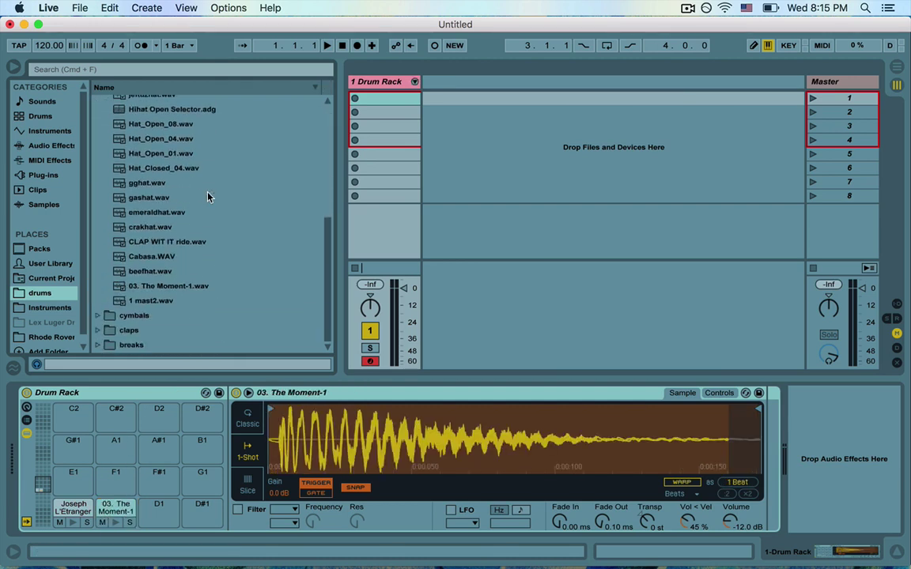
pyautogui.moveTo(125, 183); pyautogui.dragTo(157, 517)
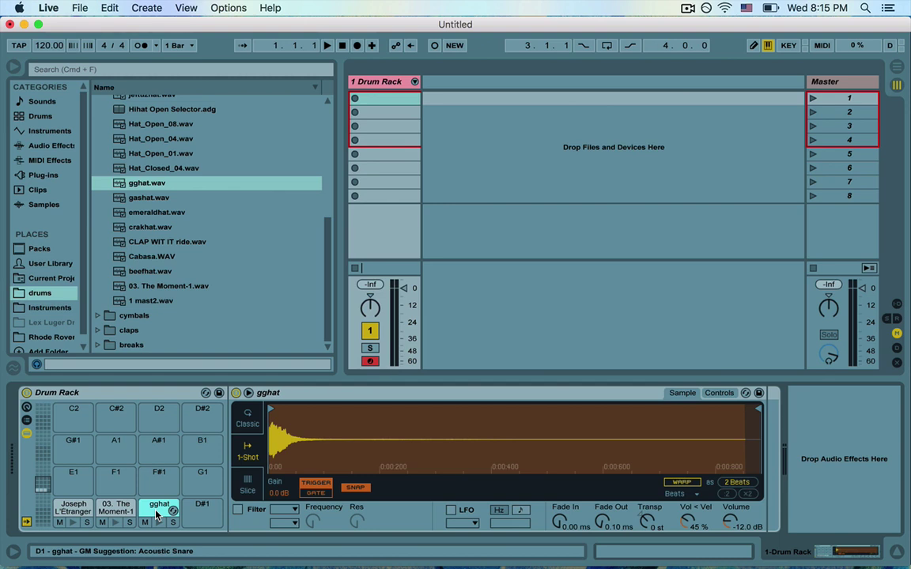
pyautogui.doubleClick(390, 99)
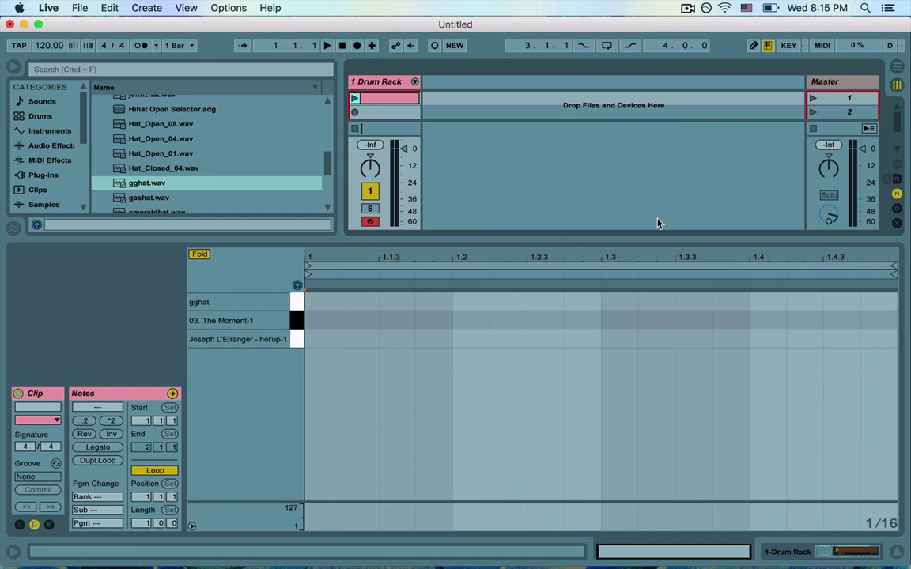
pyautogui.doubleClick(322, 309)
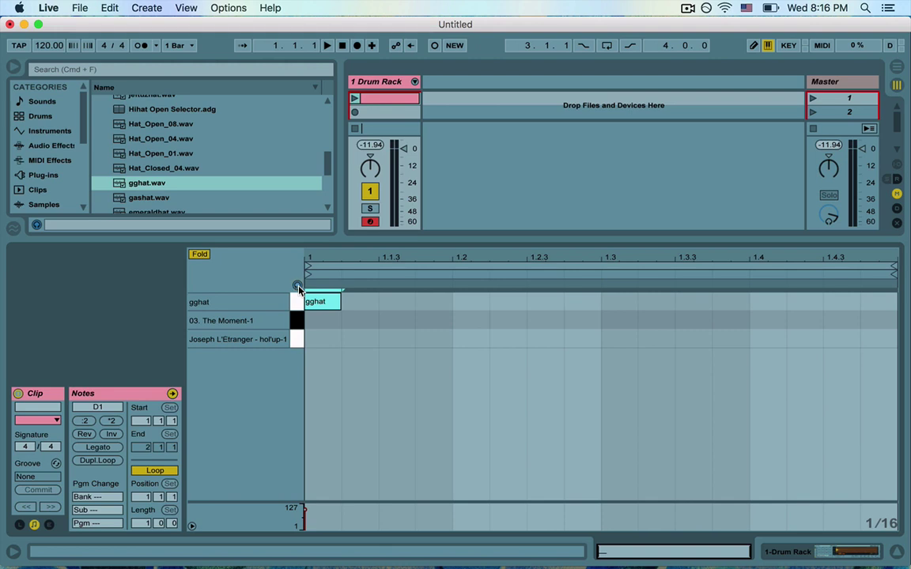
pyautogui.click(400, 305)
pyautogui.doubleClick(400, 305)
pyautogui.doubleClick(400, 305)
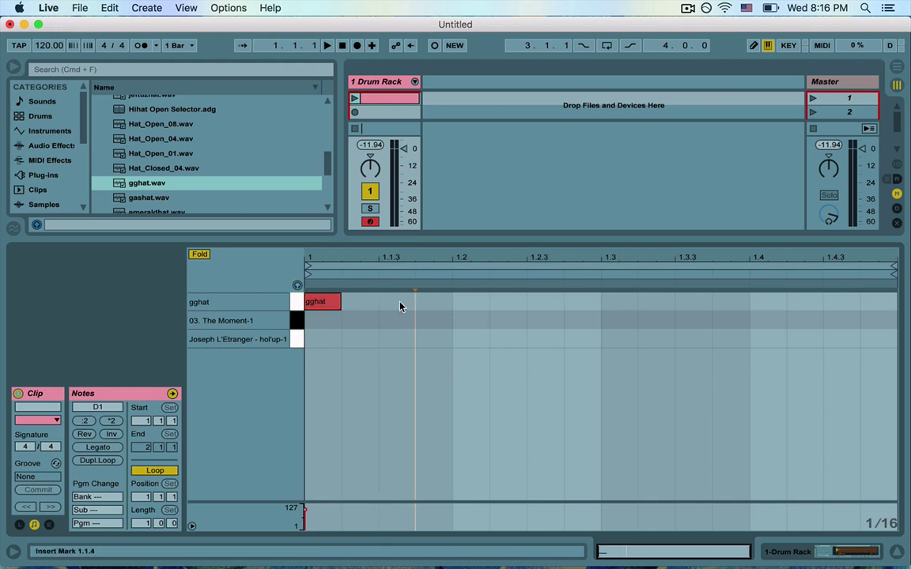
pyautogui.doubleClick(319, 303)
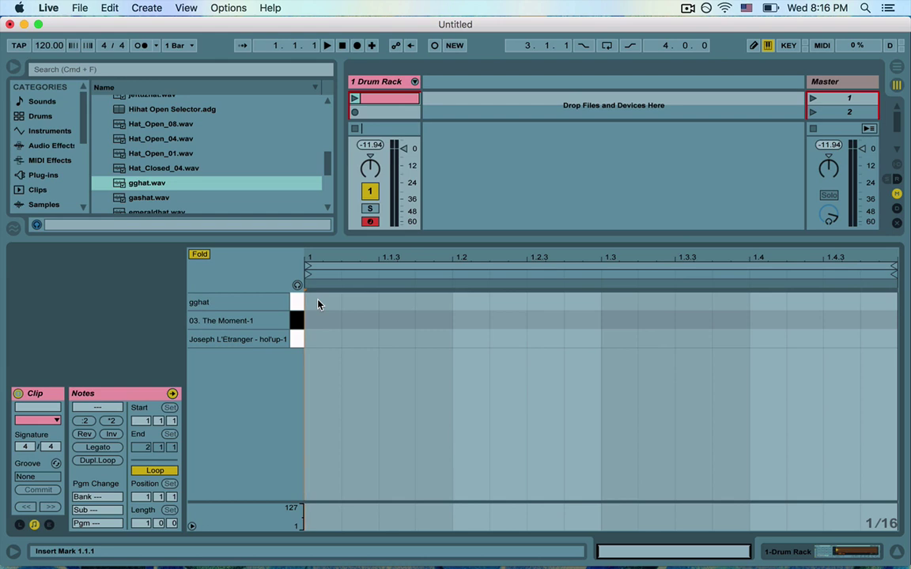
# - Turn on Draw Mode, draw 1/16 gghat notes on beats 1, 2, 3 and 4, and play the clip back
pyautogui.click(754, 48)
pyautogui.click(329, 301)
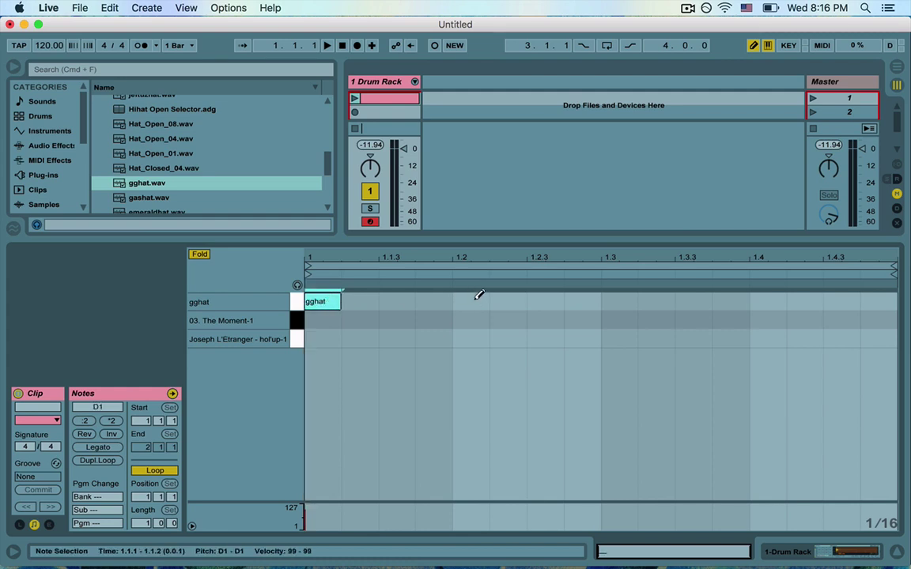
pyautogui.click(477, 300)
pyautogui.click(625, 300)
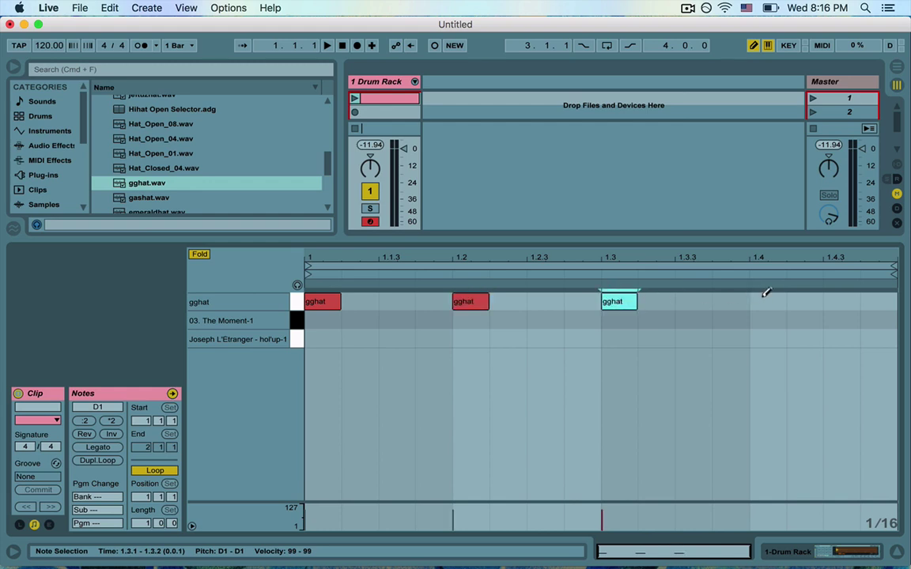
pyautogui.click(766, 300)
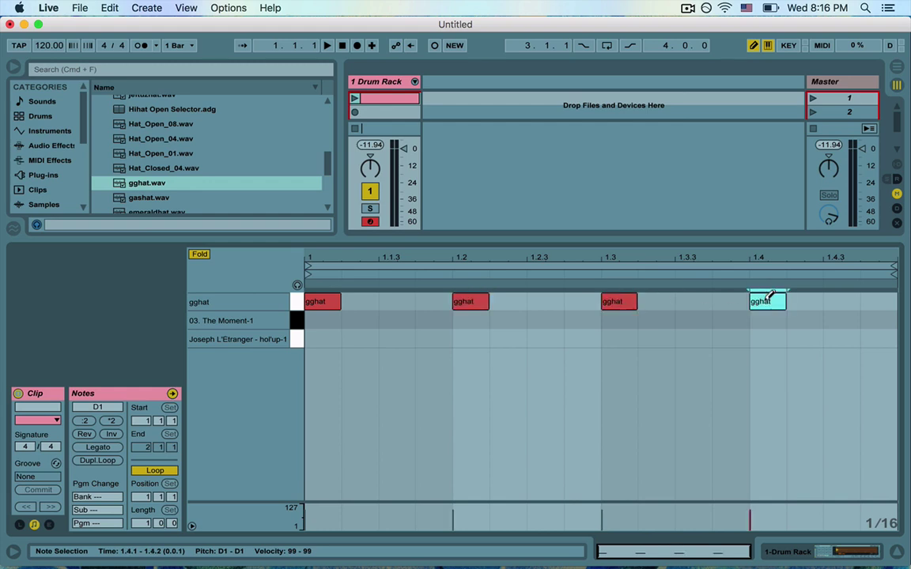
pyautogui.click(355, 98)
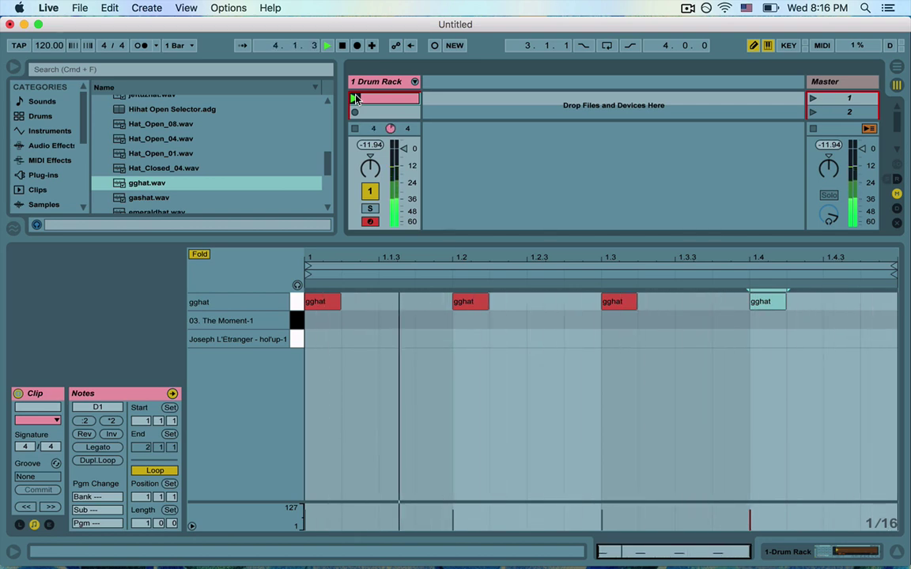
pyautogui.press('space')
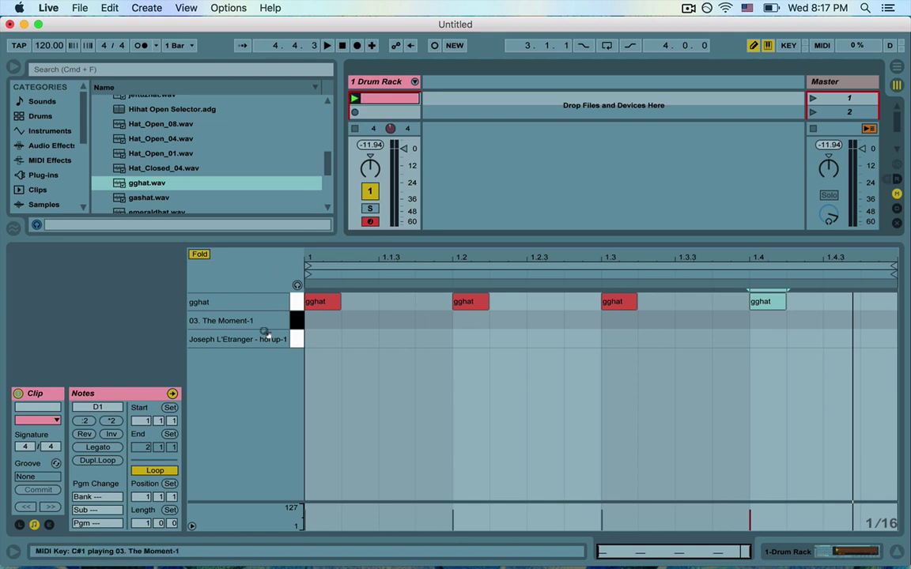
# - Draw a kick note on beat 1 and a 03. The Moment-1 snare note on beat 3, and audition the clip
pyautogui.click(321, 338)
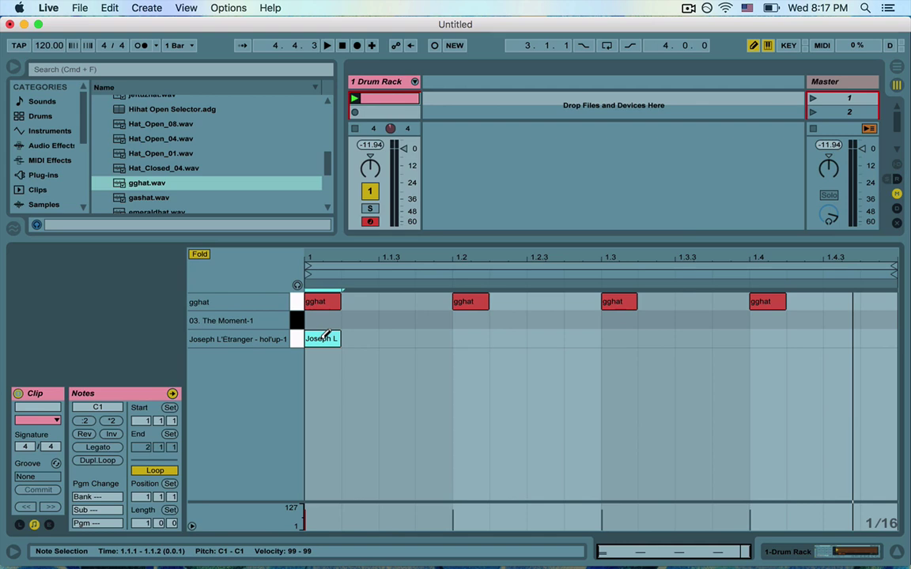
pyautogui.click(616, 321)
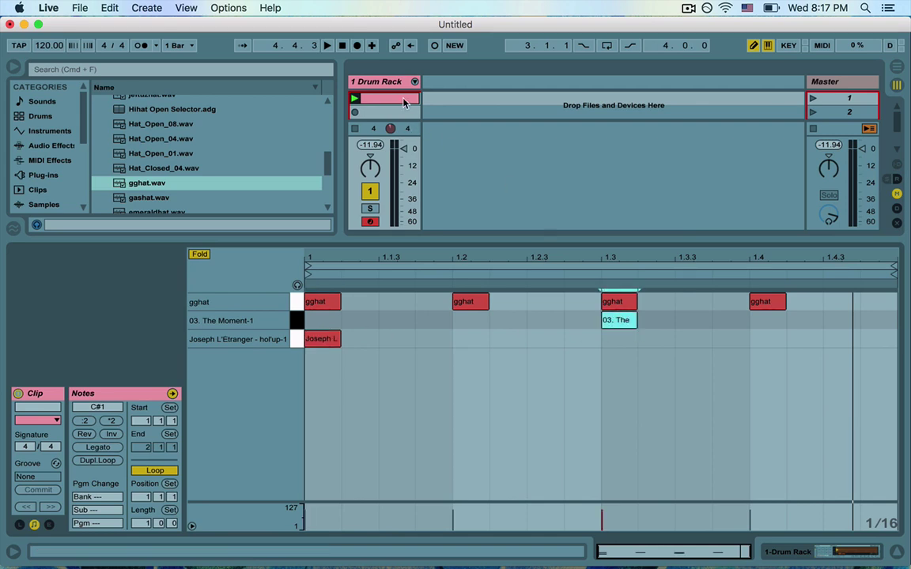
pyautogui.click(354, 99)
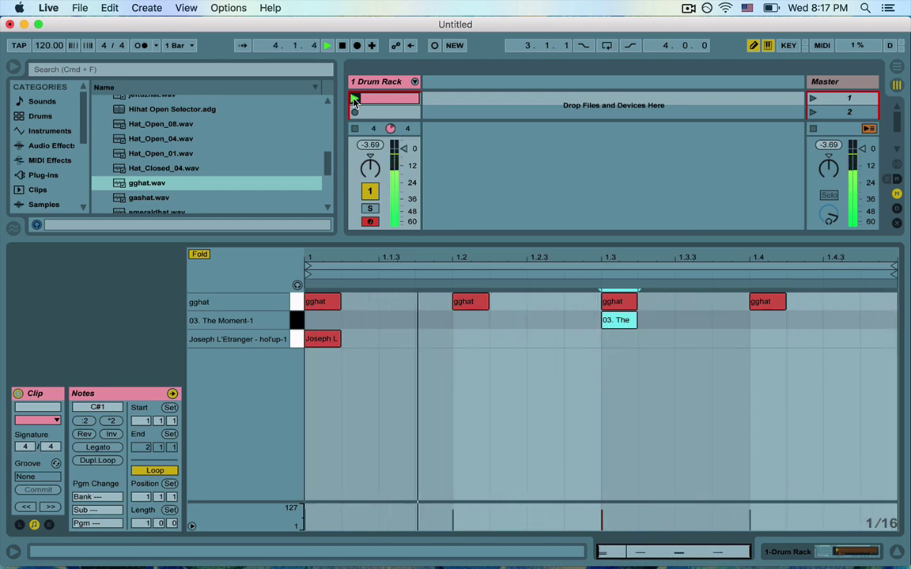
pyautogui.press('space')
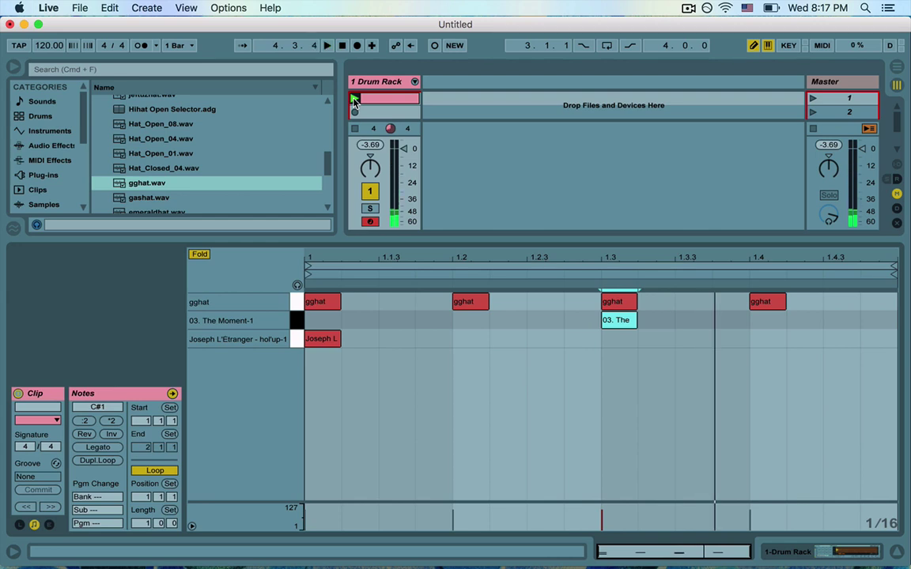
# - Replace the beat 3 snare with snares on beats 2 and 4, add a kick on beat 3, and audition the pattern
pyautogui.click(611, 319)
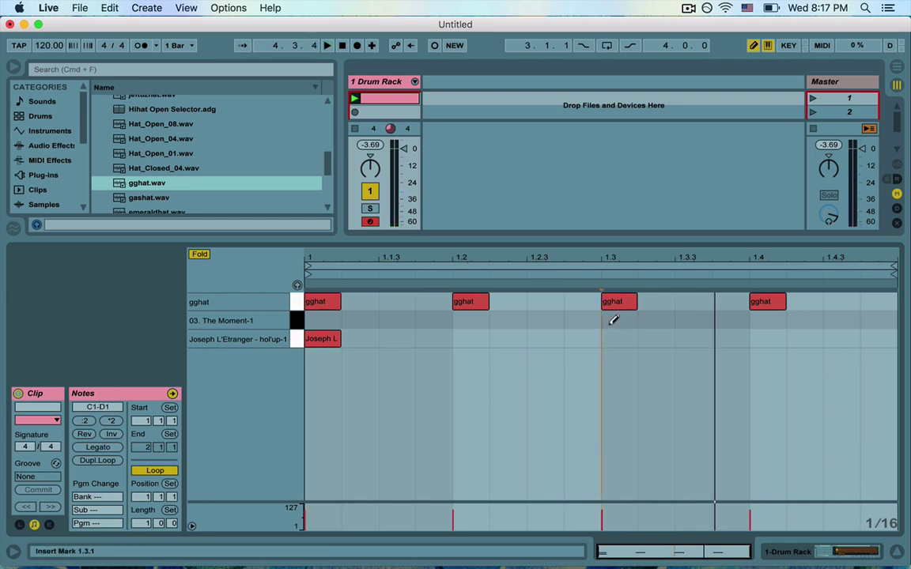
pyautogui.click(471, 319)
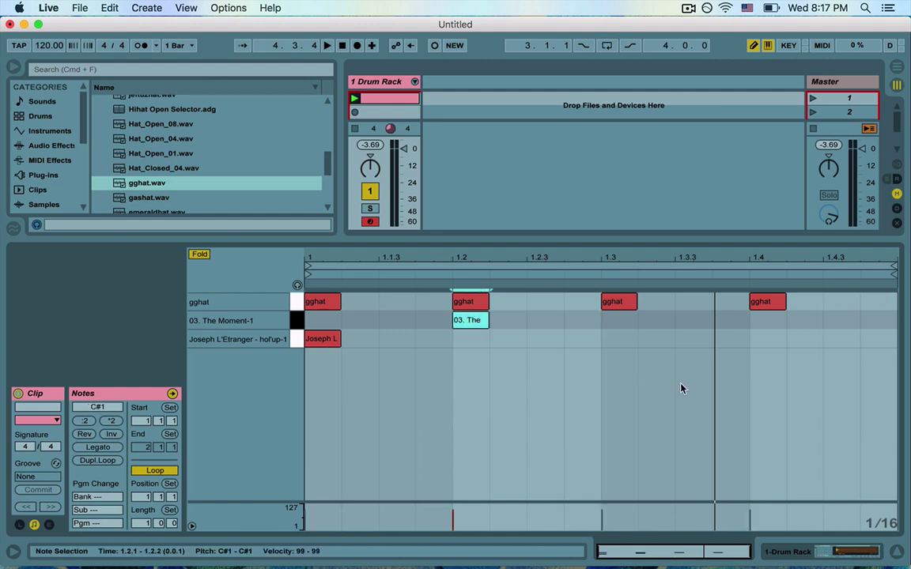
pyautogui.click(618, 339)
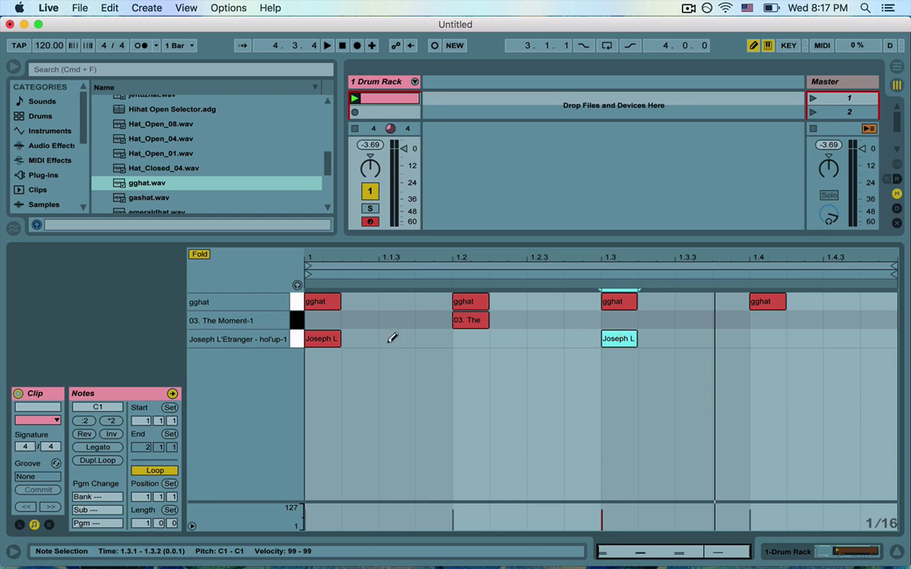
pyautogui.click(767, 319)
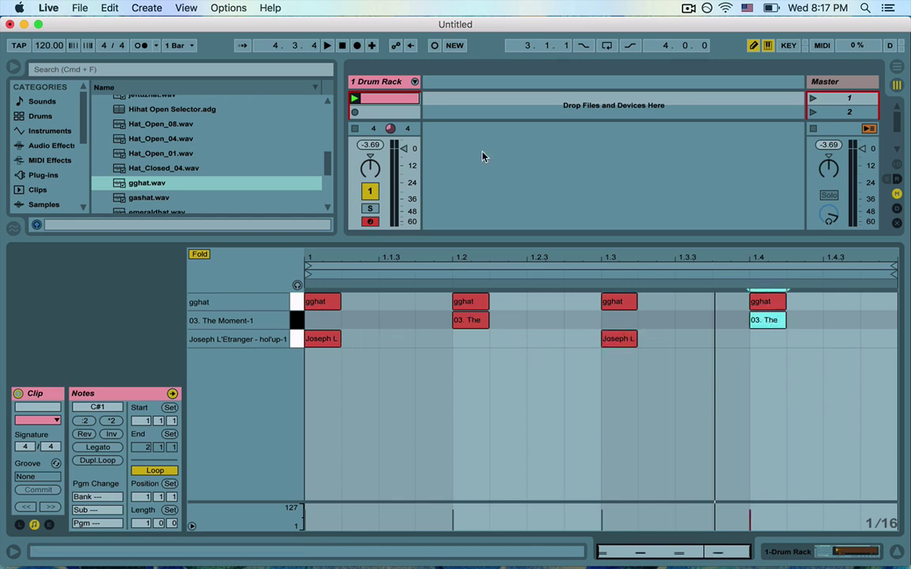
pyautogui.press('space')
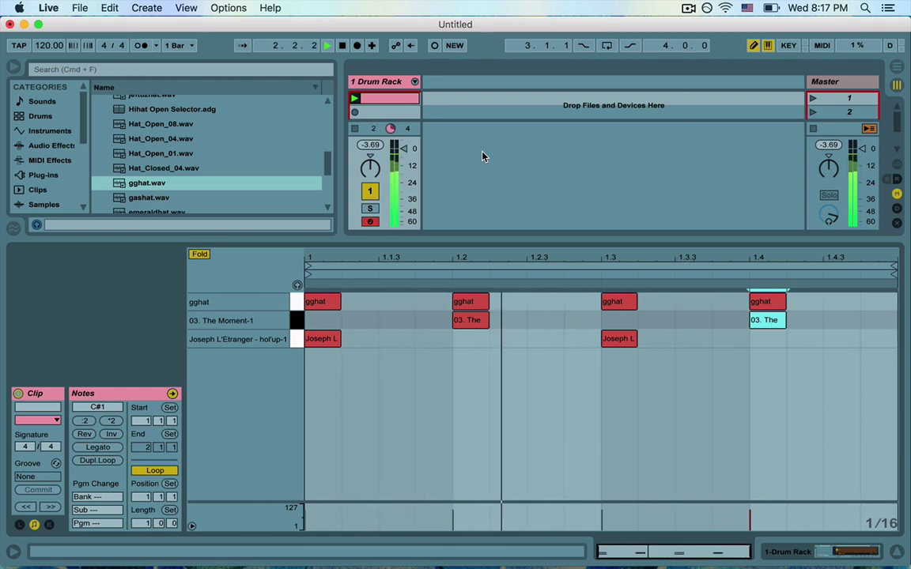
pyautogui.press('space')
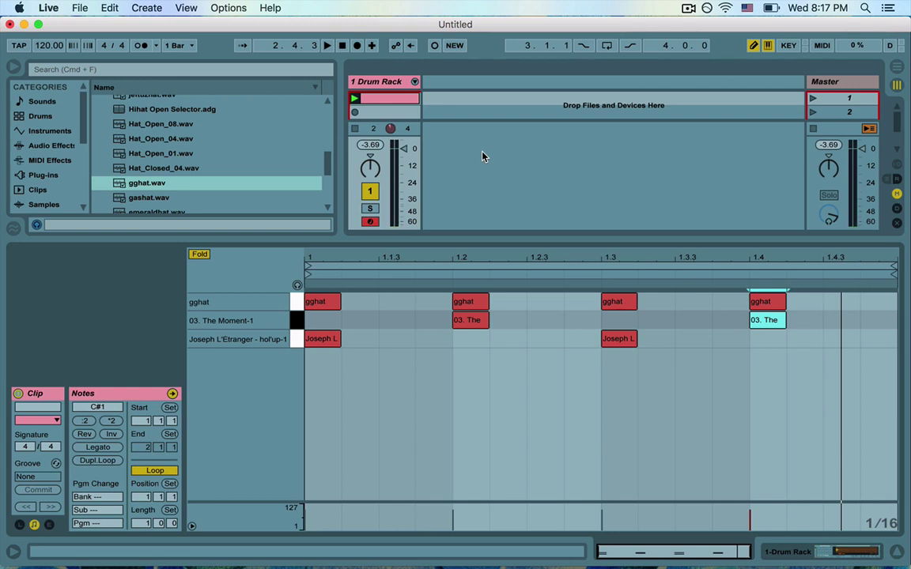
# - Draw additional gghat notes at 1.1.3, 1.2.3, 1.3.3 and 1.4.3 for an eighth-note hi-hat pattern, and play it back
pyautogui.click(400, 303)
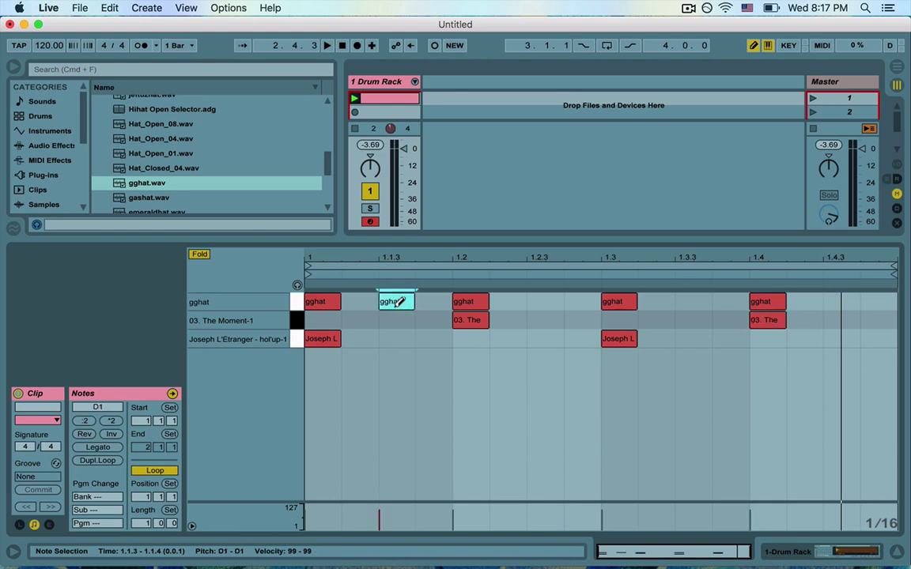
pyautogui.click(545, 301)
pyautogui.click(678, 298)
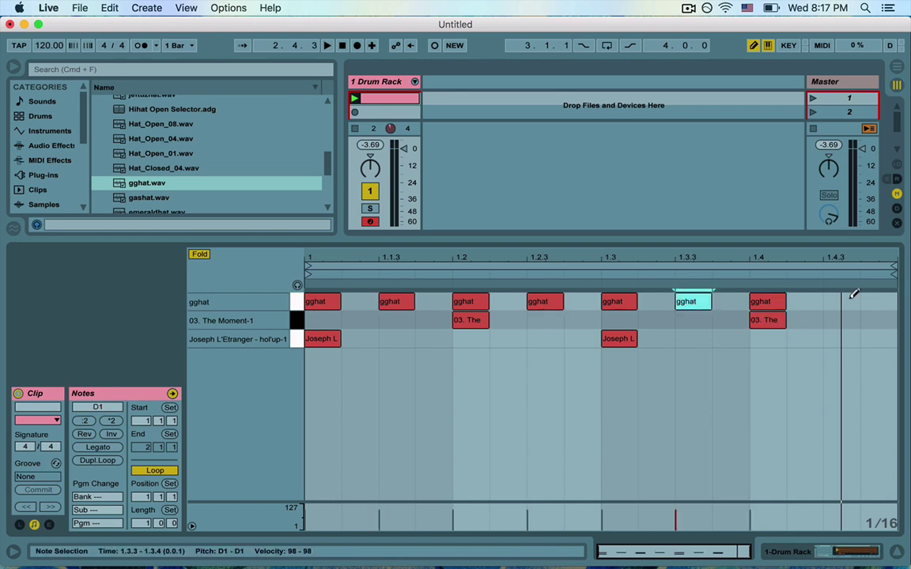
pyautogui.click(850, 298)
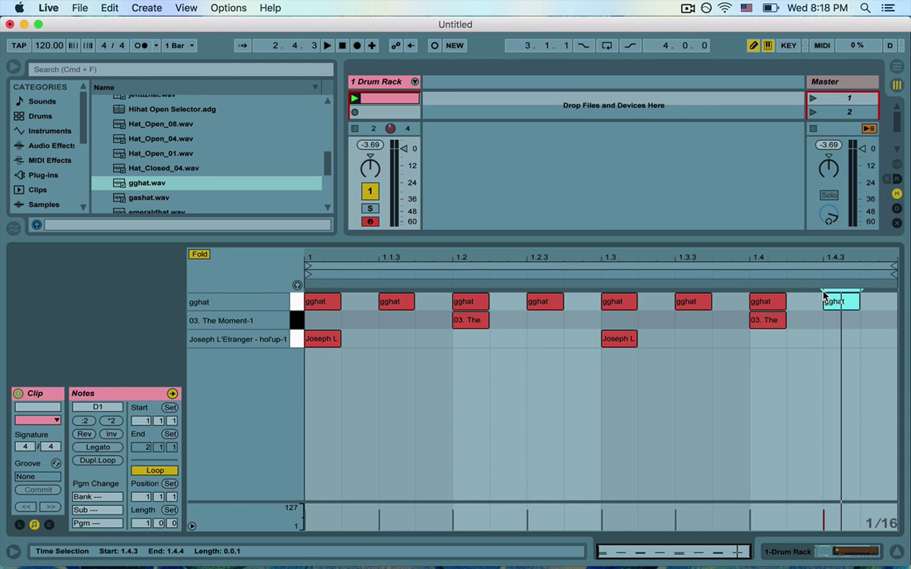
pyautogui.press('space')
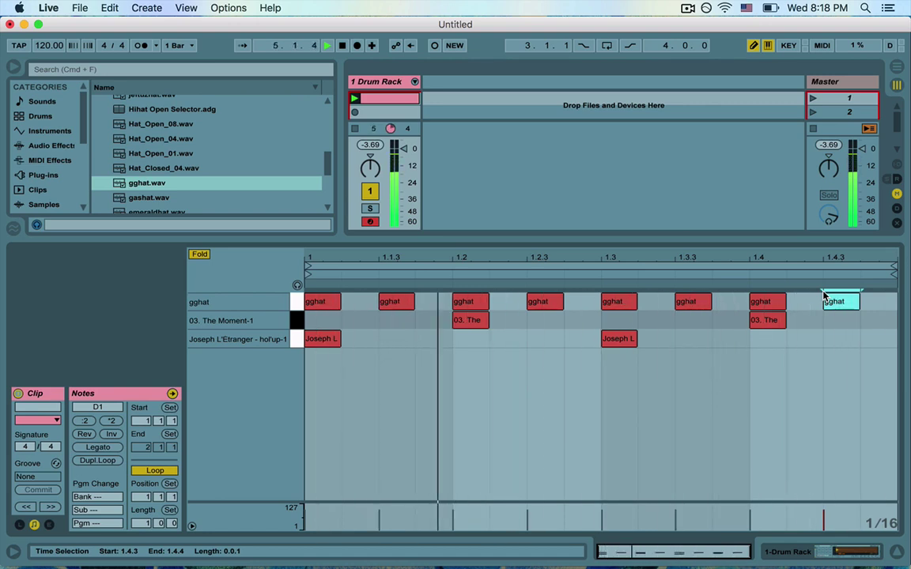
pyautogui.press('space')
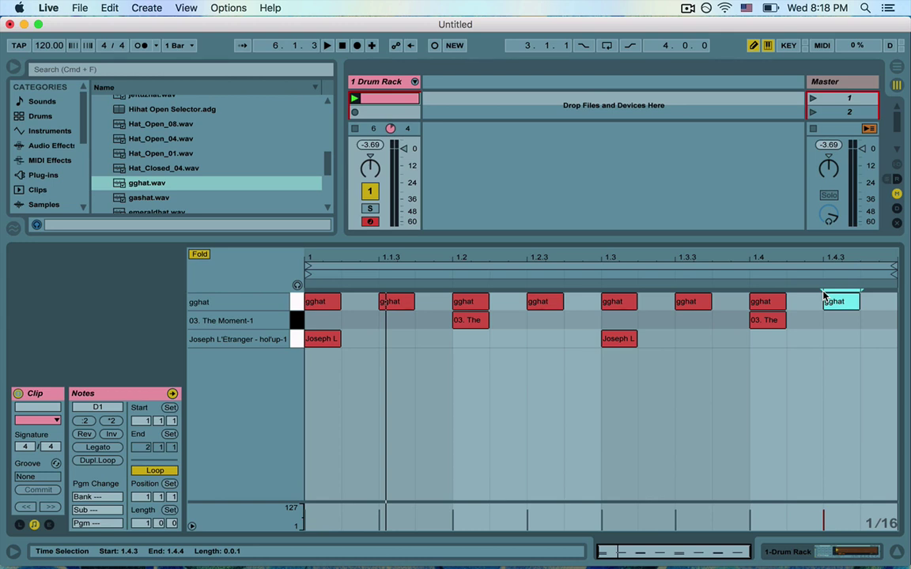
# - Duplicate the loop to two bars, then draw extra kick notes at 1.2.2 and 1.4.4 and snare notes at 1.3.2 and 2.2.4
pyautogui.click(97, 461)
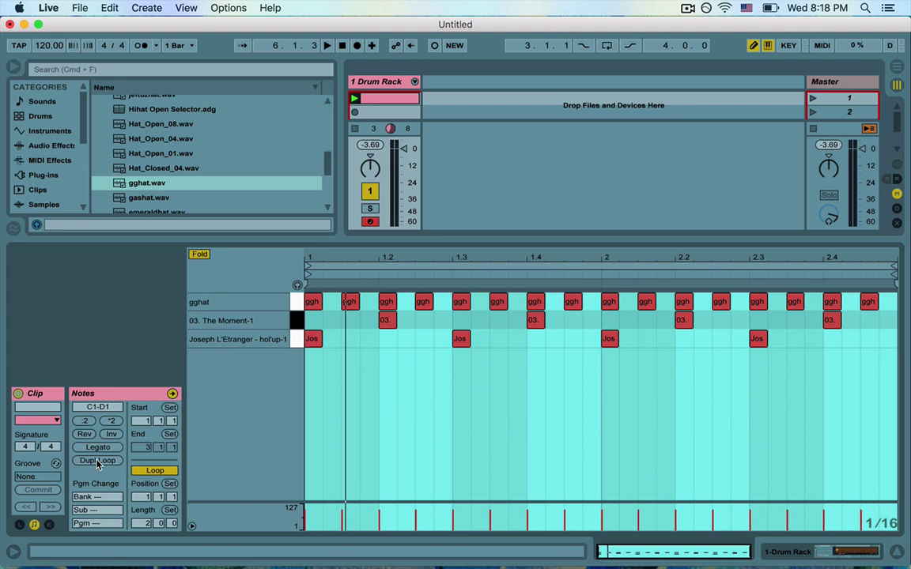
pyautogui.click(406, 338)
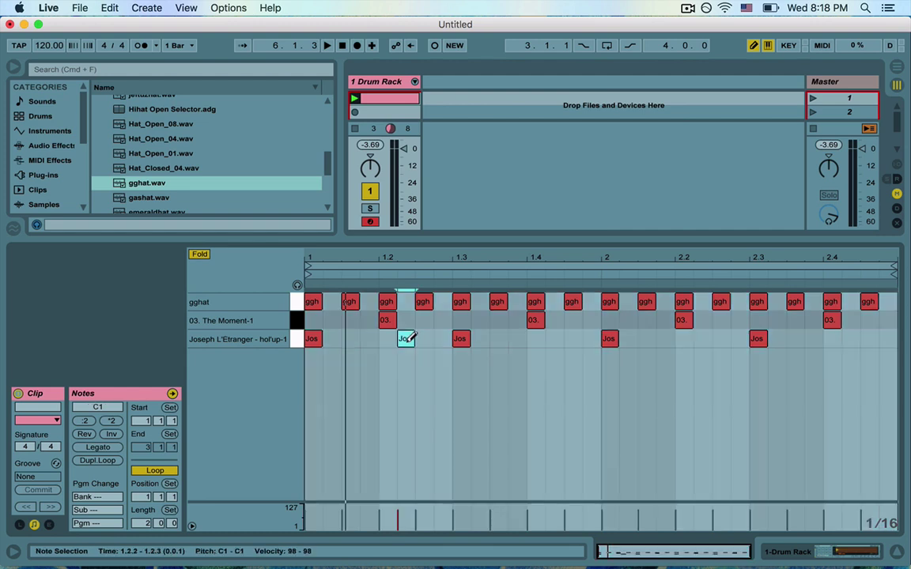
pyautogui.click(481, 319)
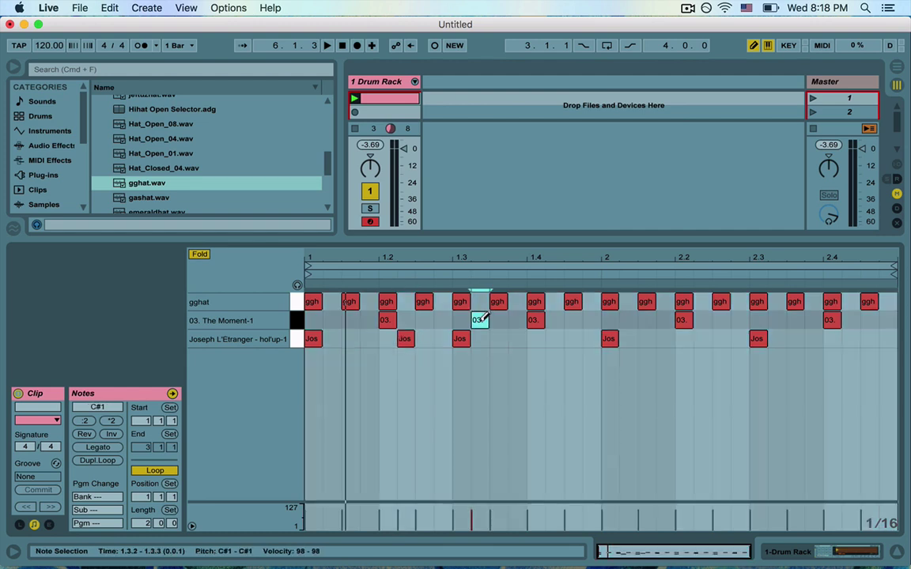
pyautogui.click(591, 339)
pyautogui.click(738, 319)
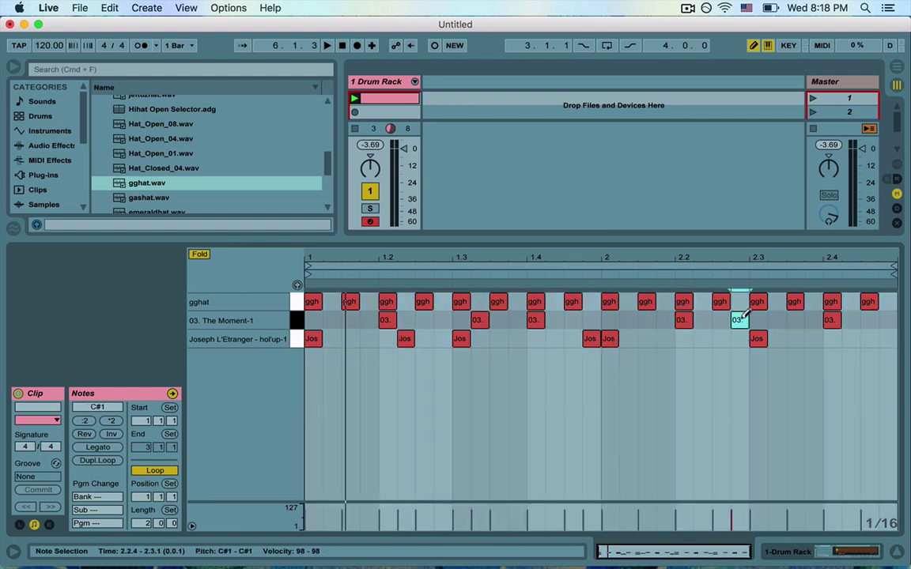
# - Play the two-bar clip and draw extra 03. The Moment-1 snare notes at 2.1.4 and 2.4.3 while it loops
pyautogui.press('space')
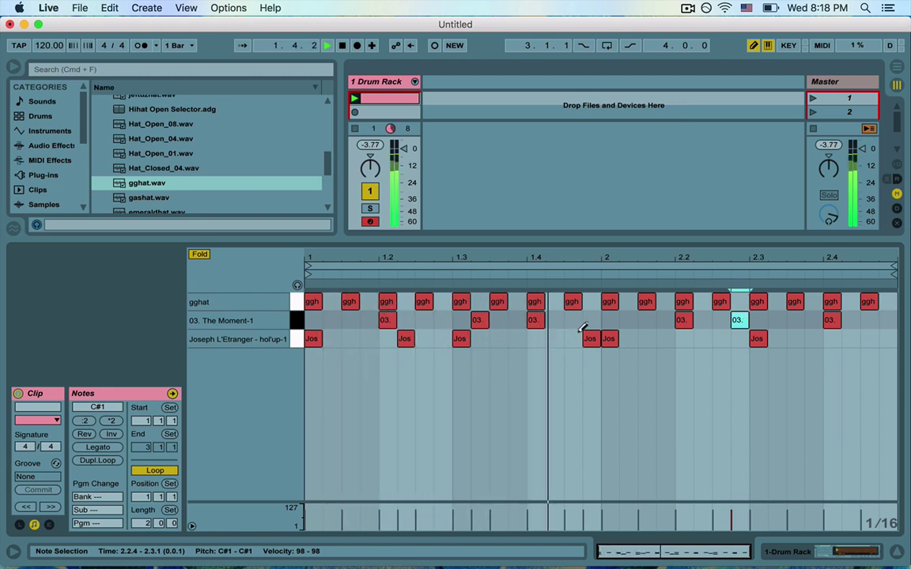
pyautogui.click(664, 320)
pyautogui.click(869, 319)
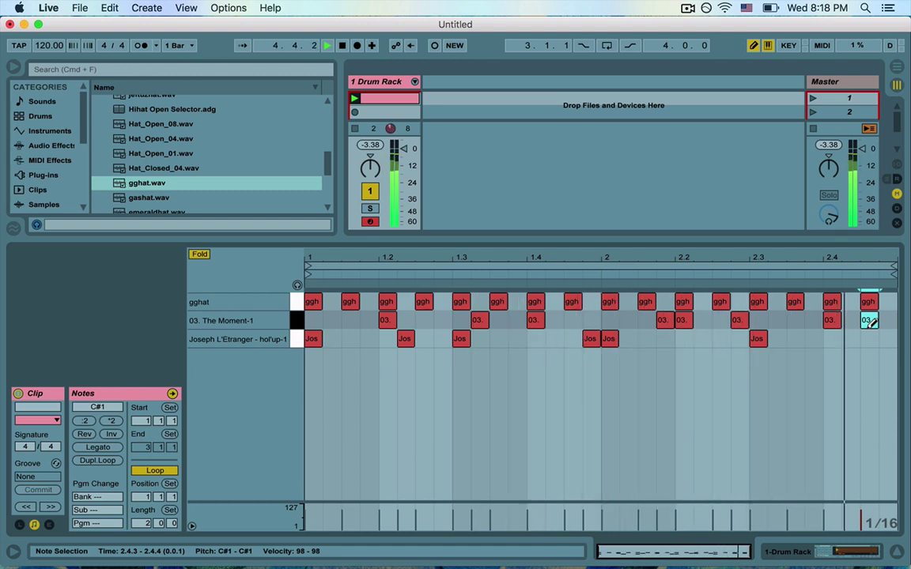
pyautogui.press('space')
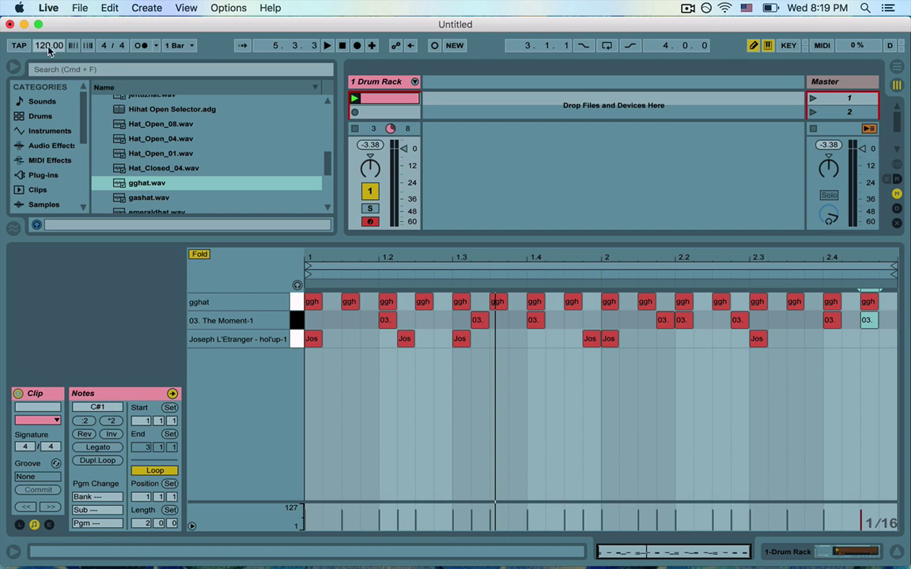
# - Lower the song tempo to 24.00 BPM while auditioning the two-bar pattern, and stop playback
pyautogui.press('space')
pyautogui.moveTo(49, 48); pyautogui.dragTo(50, 121)
pyautogui.press('space')
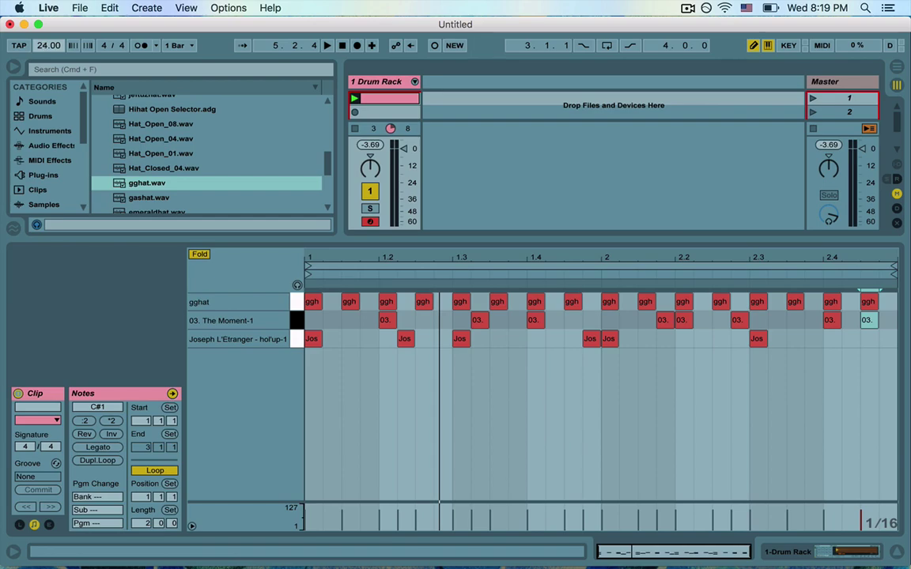